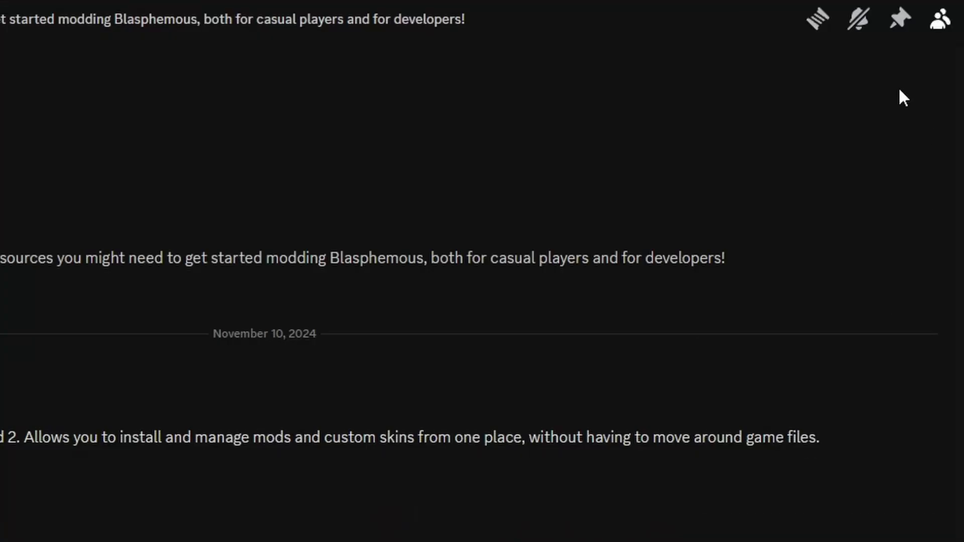
Download BlasSkinEditor.zip from the Skin Editor v2.2.0 release linked in Discord's pinned messages
left_click(901, 21)
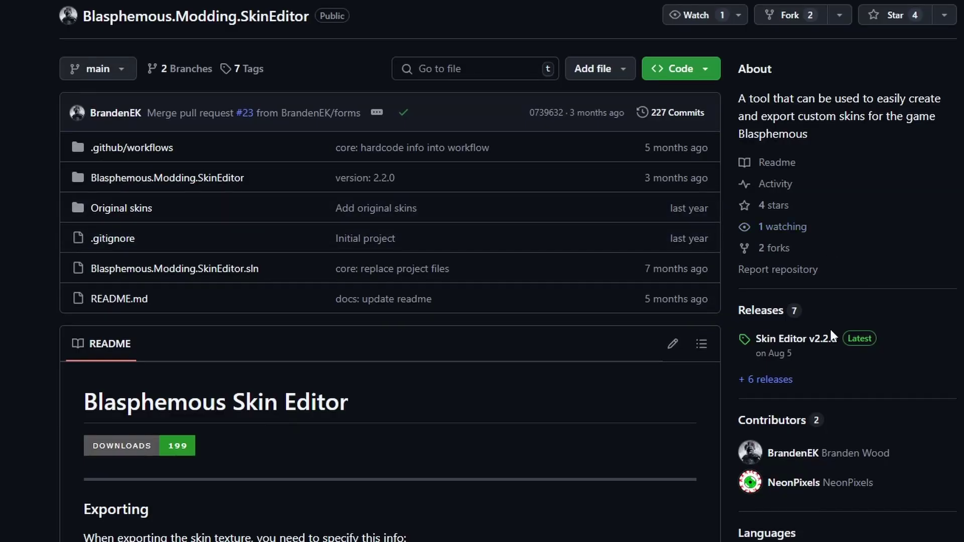
left_click(776, 339)
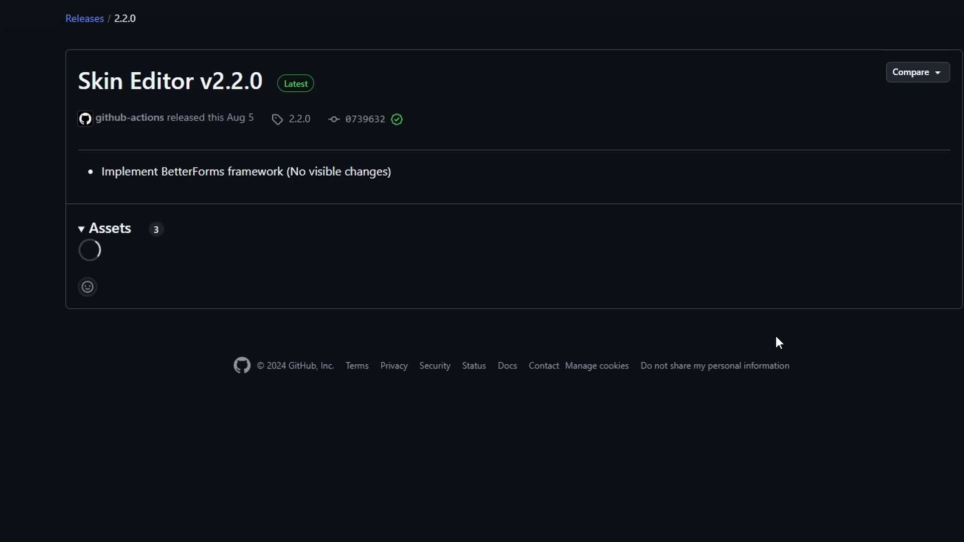
left_click(140, 266)
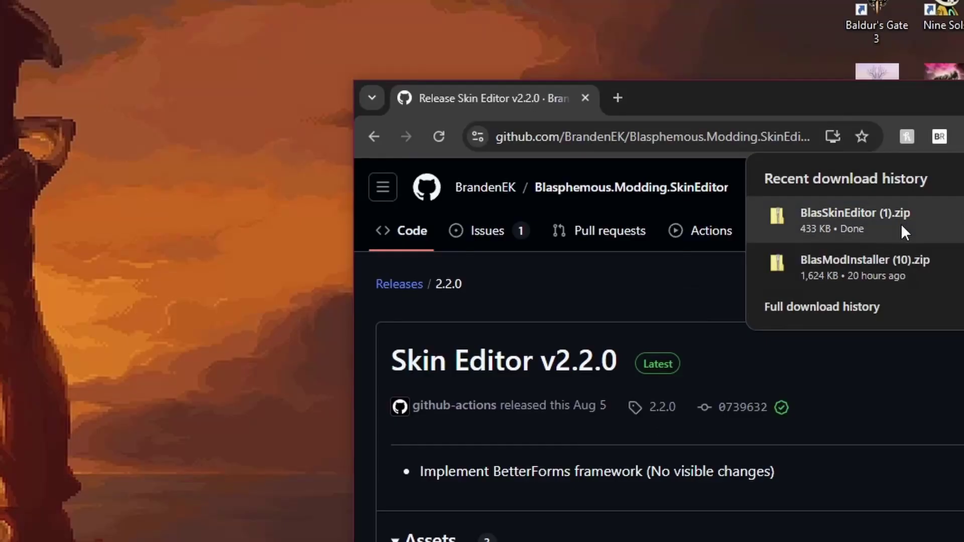
Extract BlasSkinEditor.zip on the desktop with 7-Zip and launch BlasSkinEditor.exe
left_click_drag(853, 220, 170, 141)
right_click(190, 119)
mouse_move(322, 179)
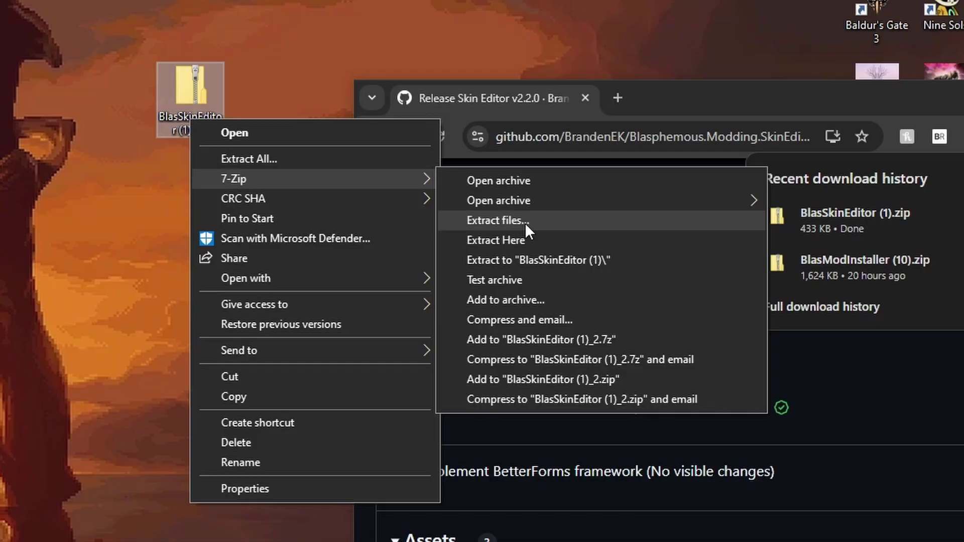
left_click(525, 222)
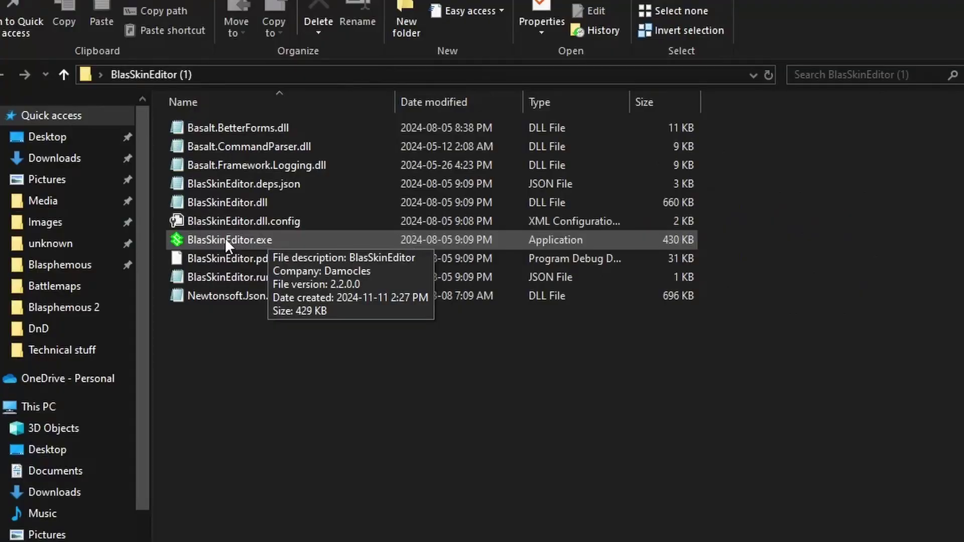
double_click(225, 240)
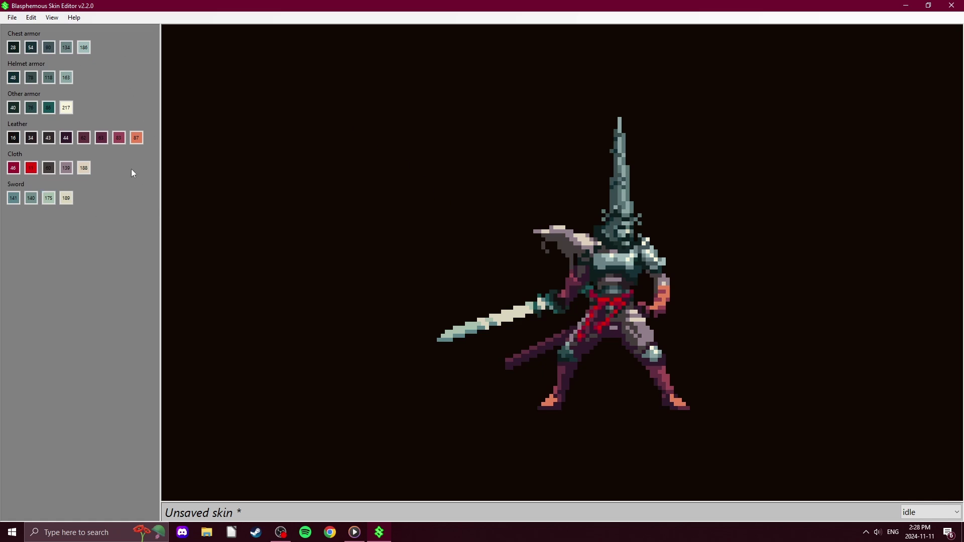
left_click(924, 514)
left_click(924, 450)
left_click(924, 513)
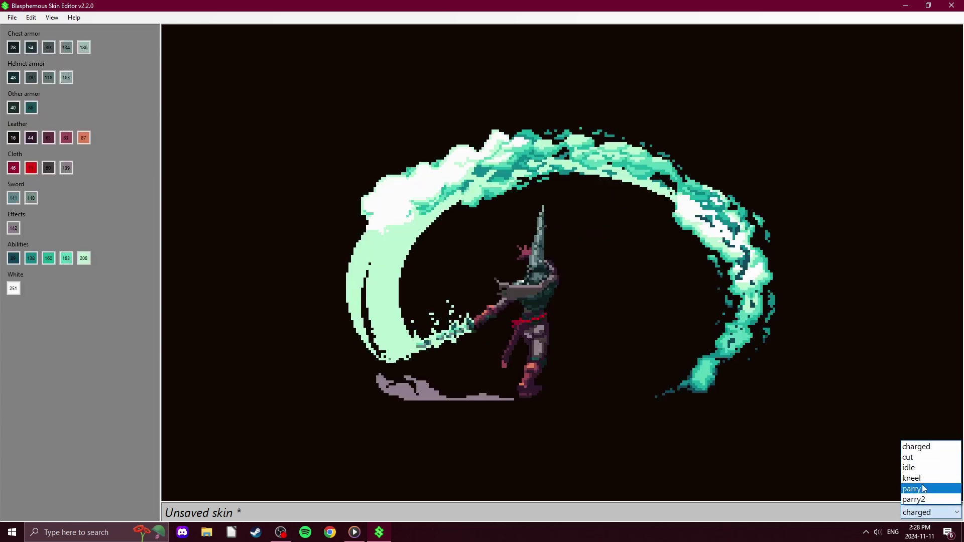
left_click(921, 474)
left_click(924, 510)
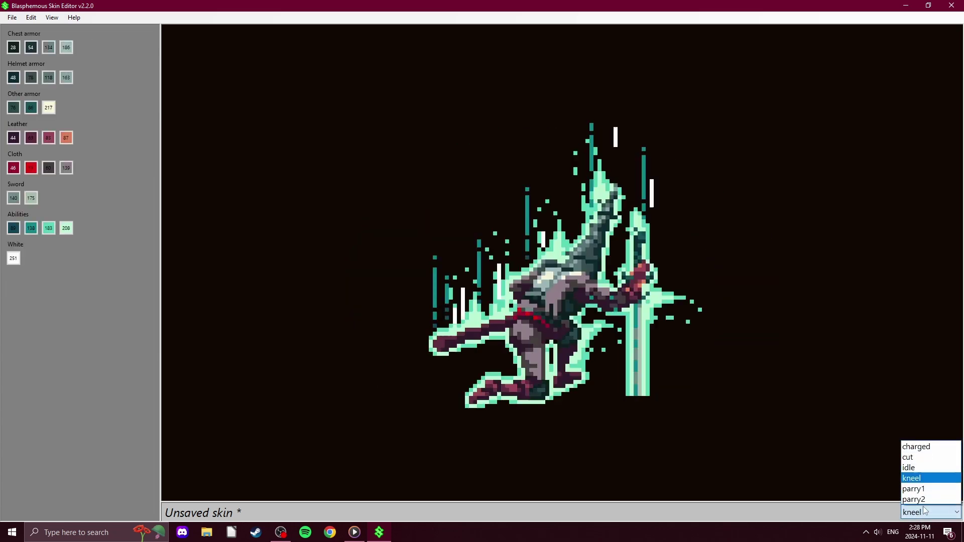
left_click(924, 494)
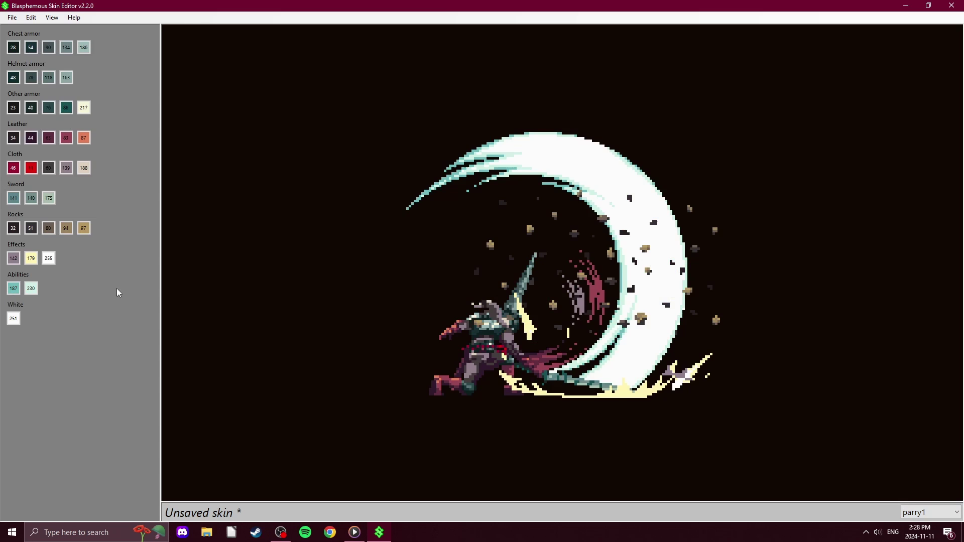
left_click(933, 512)
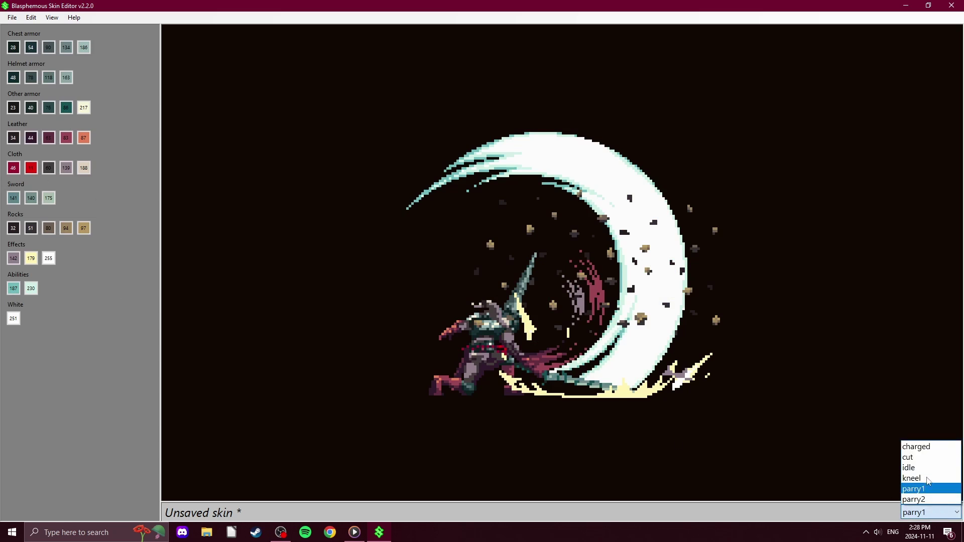
left_click(924, 449)
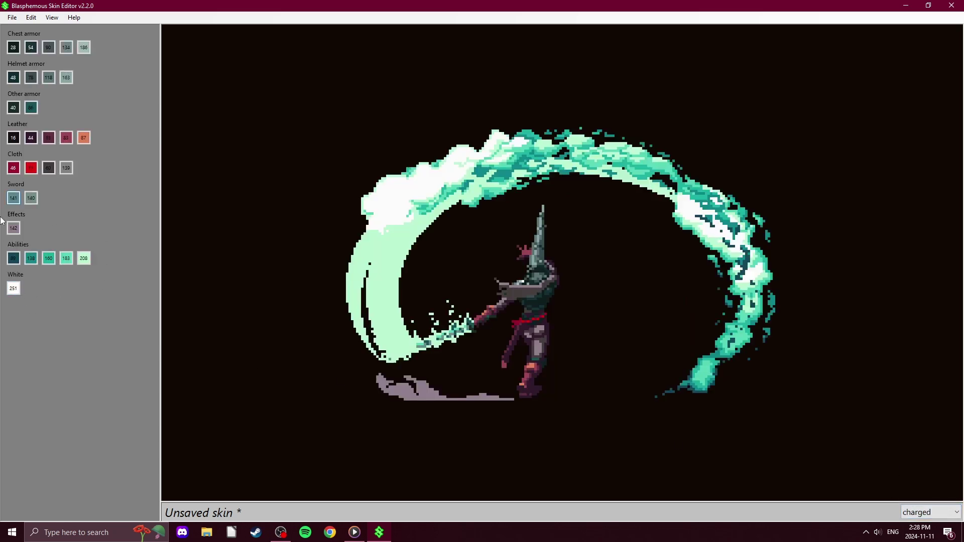
left_click(909, 513)
left_click(924, 472)
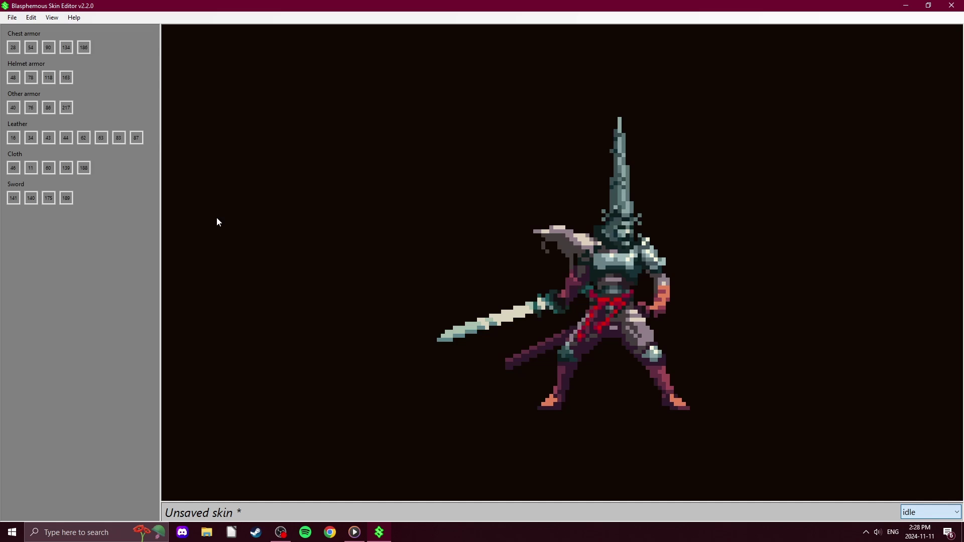
Recolour chest armor shade 28 (green AC, blue 66) and shade 54 (green 71)
left_click(15, 51)
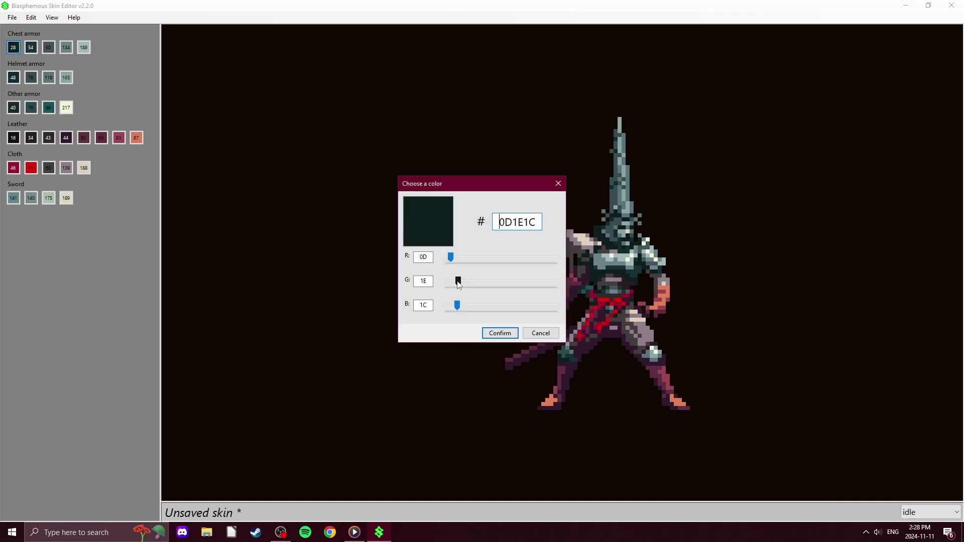
left_click_drag(458, 284, 520, 284)
left_click_drag(457, 306, 489, 305)
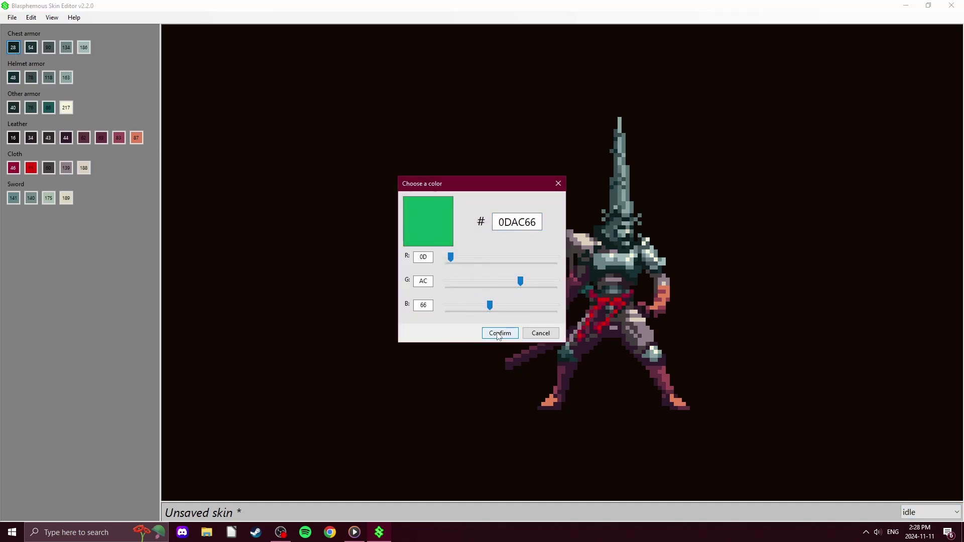
left_click(499, 334)
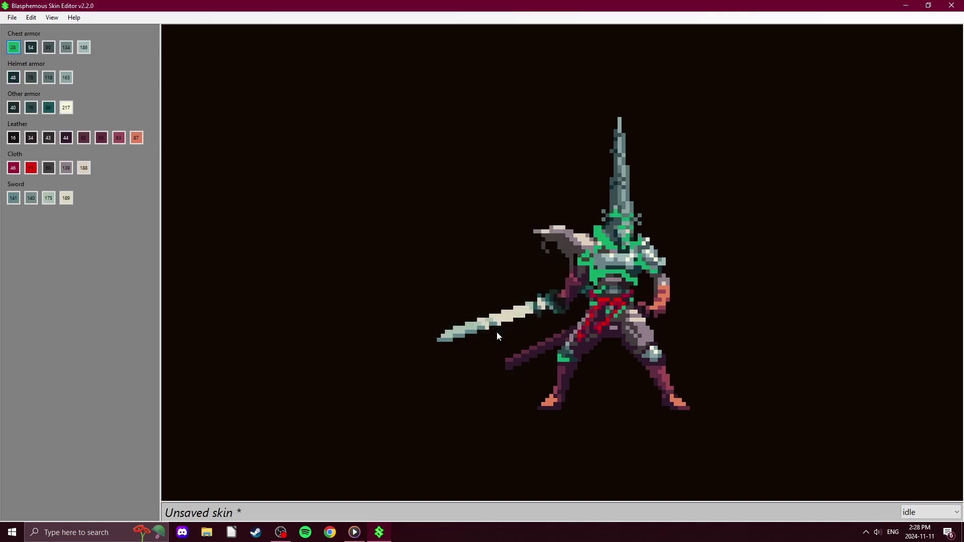
left_click(35, 49)
left_click_drag(466, 282, 495, 283)
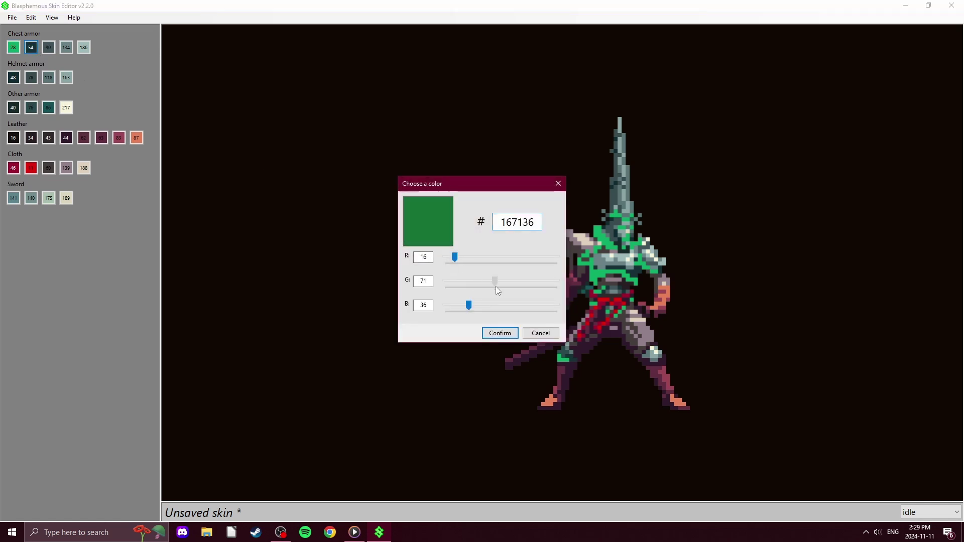
left_click(499, 333)
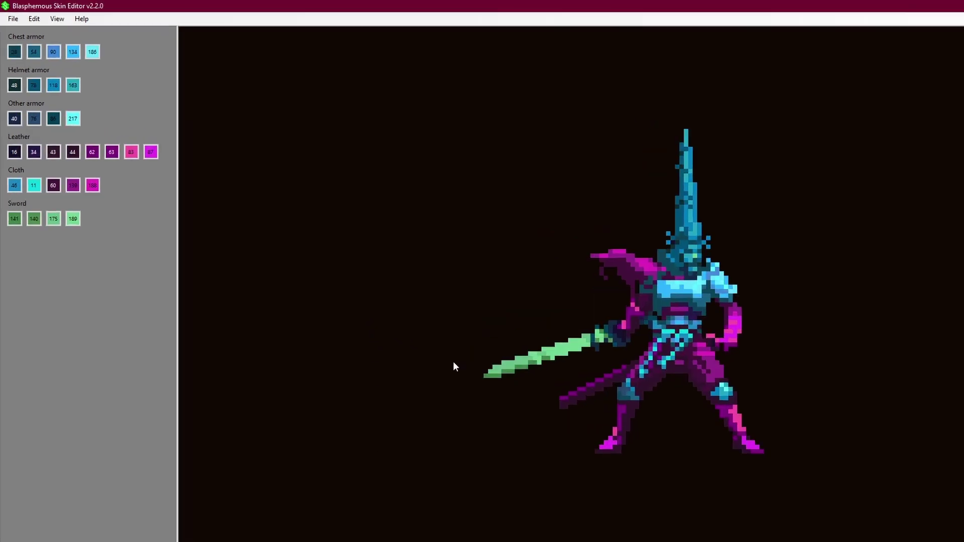
Start a File > Export and clear the prefilled skin id, name, author and version
left_click(15, 16)
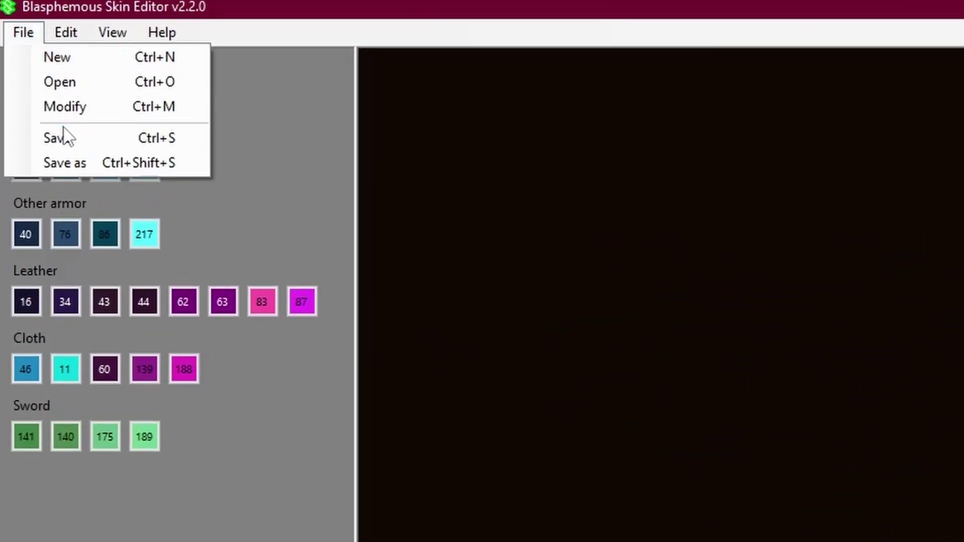
left_click(64, 137)
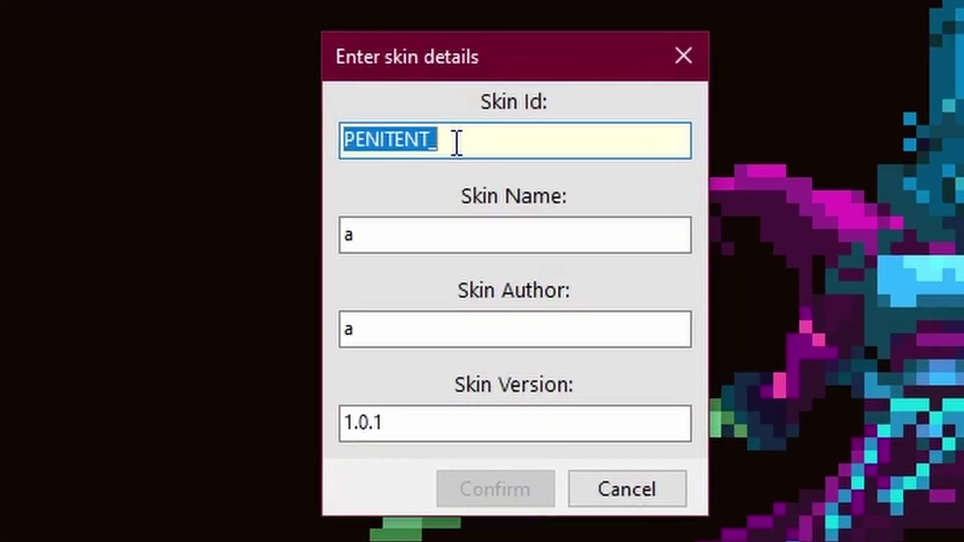
key("BackSpace")
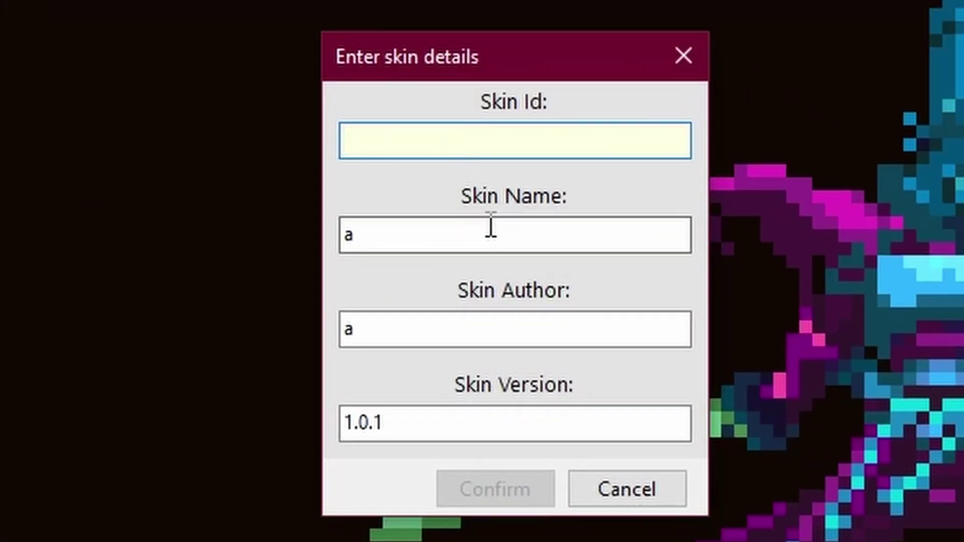
left_click(490, 232)
key("BackSpace")
left_click(497, 324)
key("BackSpace")
left_click(466, 431)
key("BackSpace")
key("BackSpace")
key("BackSpace")
key("BackSpace")
key("BackSpace")
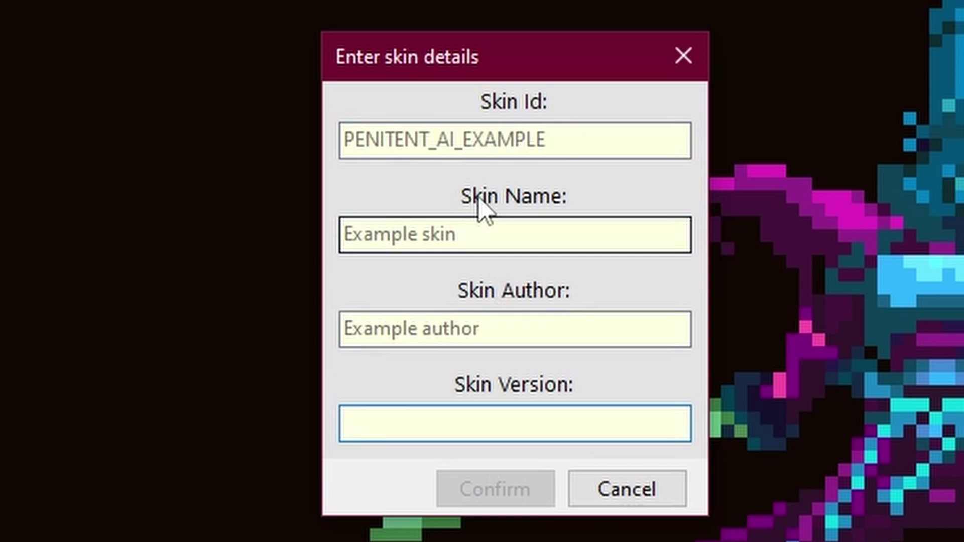
Enter skin id PENITENT_XT_XAN, name Xan's Penance, the author's handle and version 1.0.0
left_click(609, 145)
left_click(623, 225)
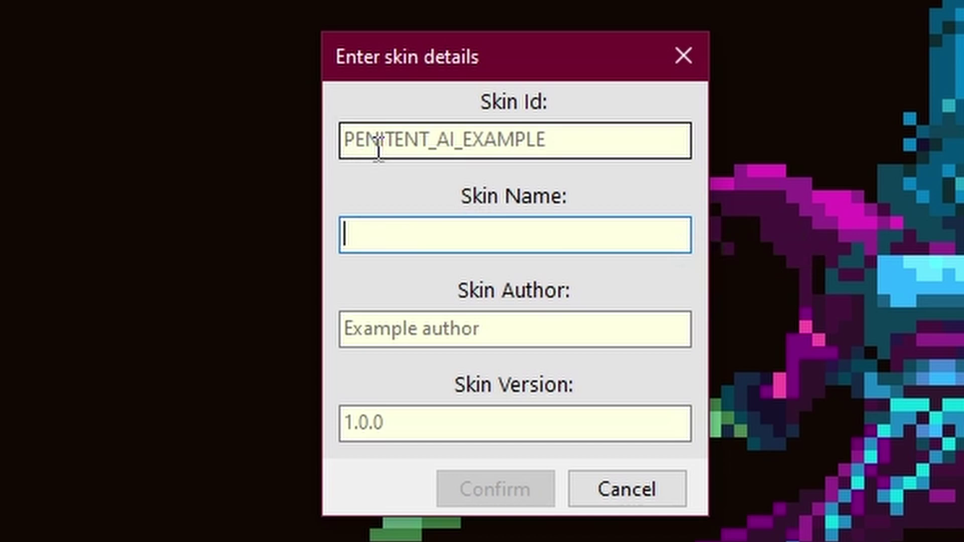
left_click(406, 145)
type("PENITENT_XT")
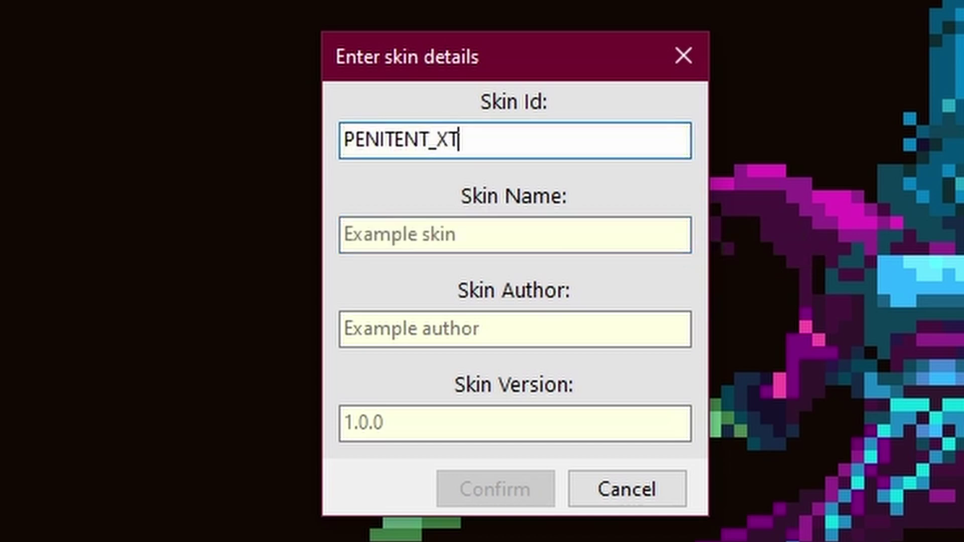
type("_XANATHAR")
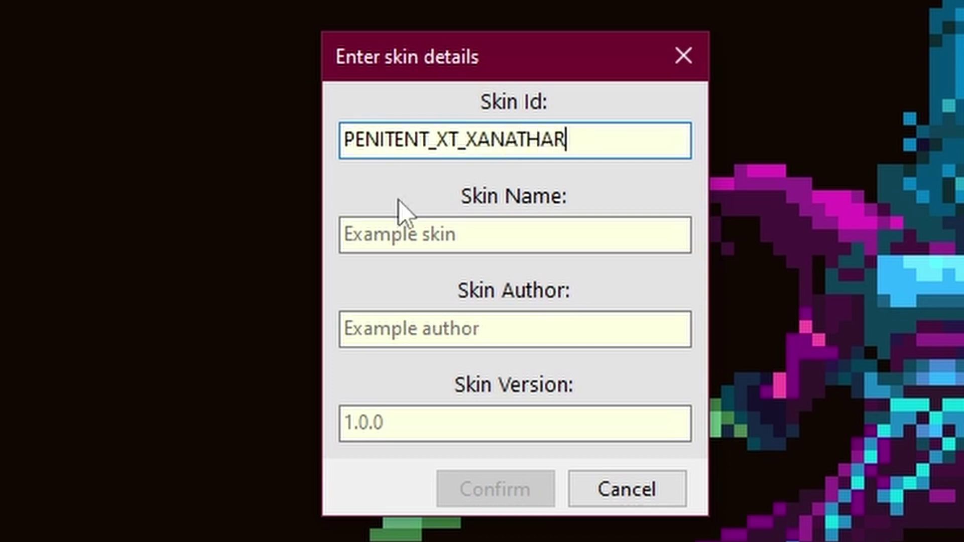
left_click(474, 236)
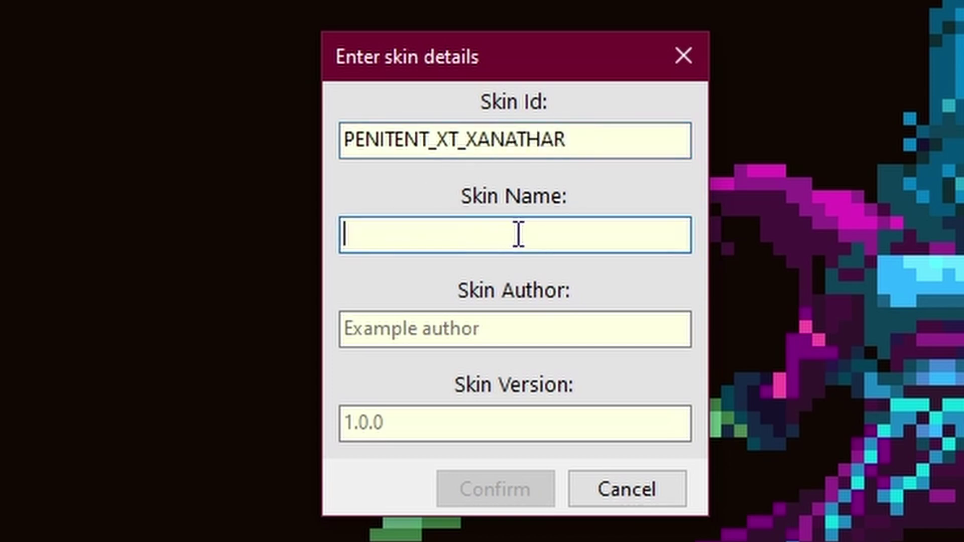
type("Xan's Penance")
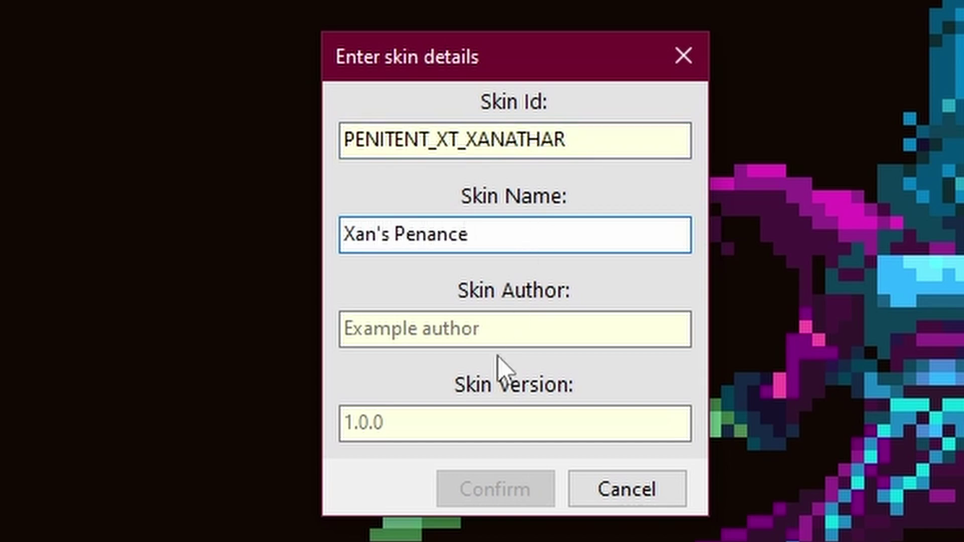
left_click(483, 333)
type("Xanathar865")
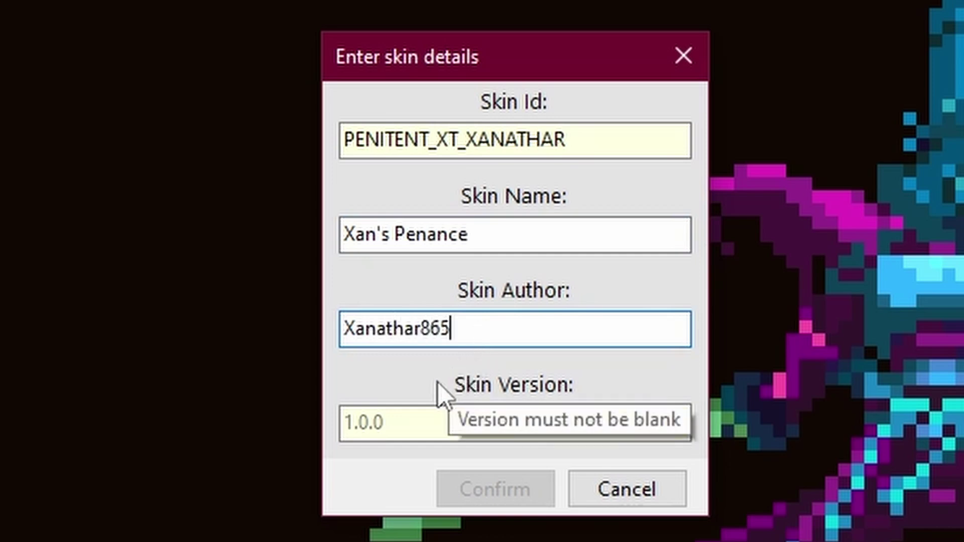
left_click(450, 424)
type("1.0.0")
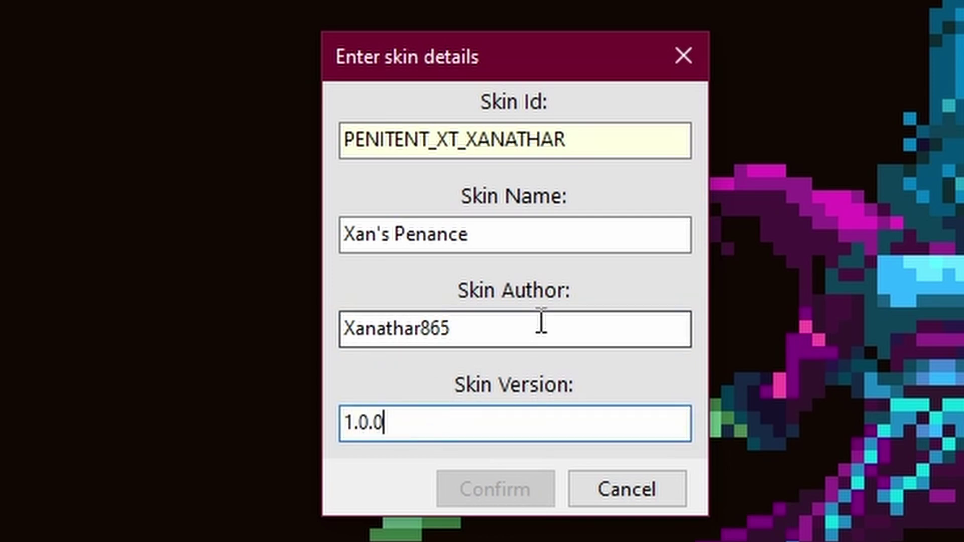
left_click(623, 142)
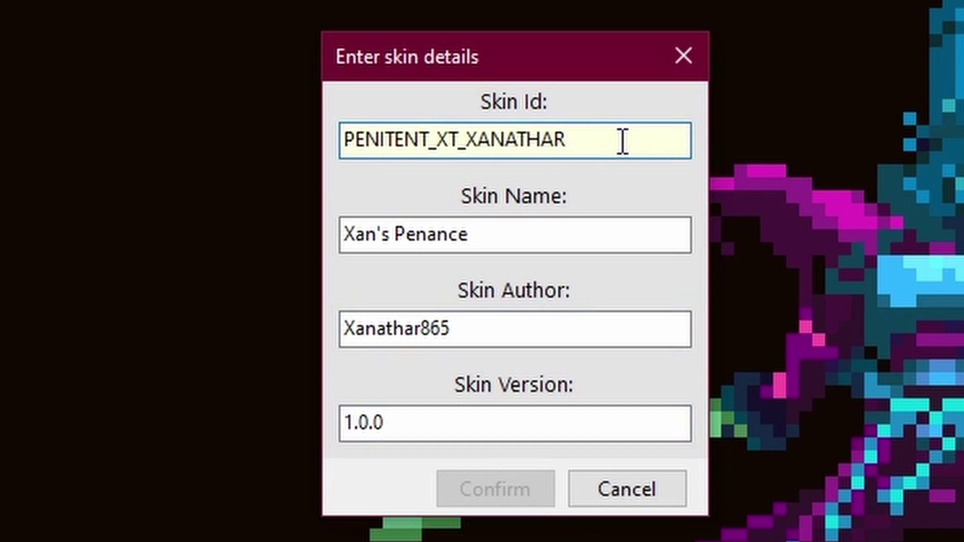
key("BackSpace")
key("BackSpace")
key("BackSpace")
key("BackSpace")
key("BackSpace")
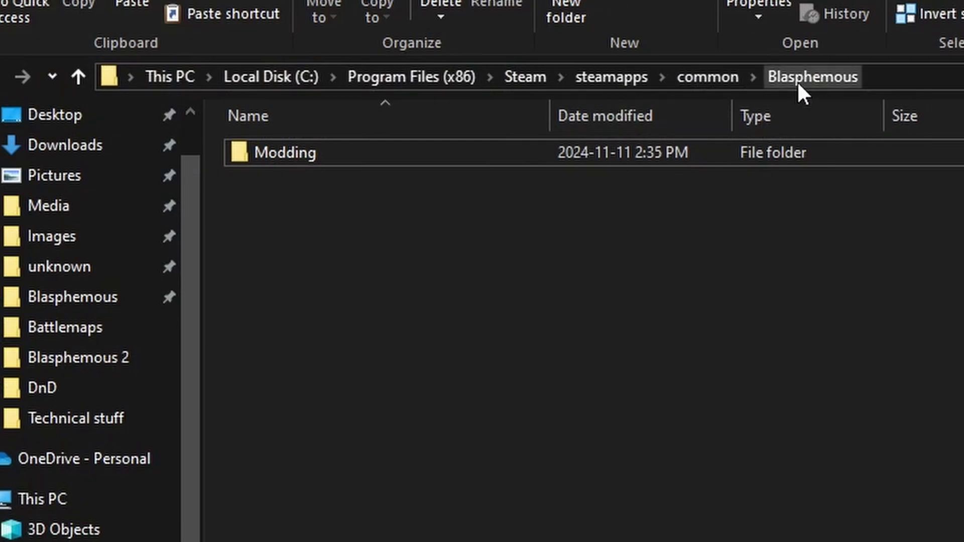
Create a new folder named skins inside Blasphemous\Modding and open it
double_click(499, 153)
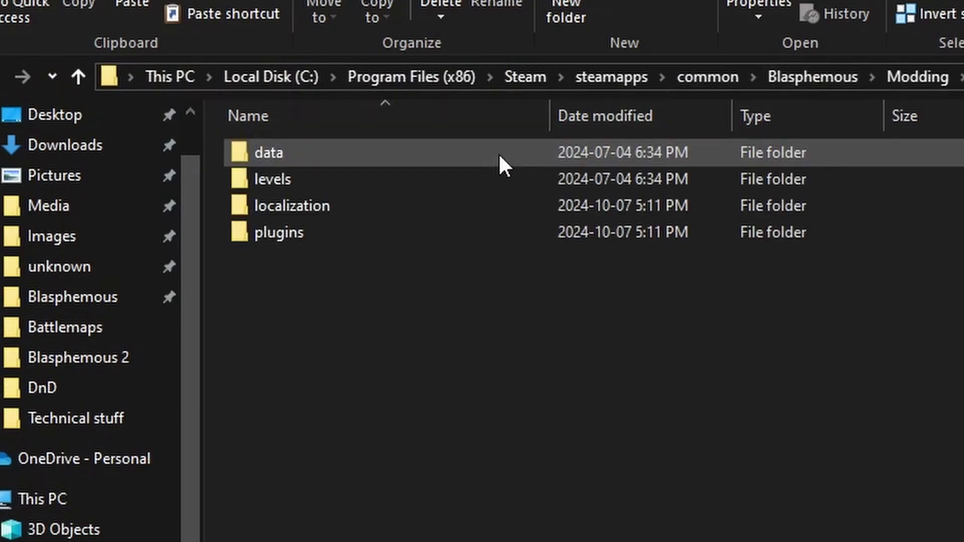
right_click(378, 339)
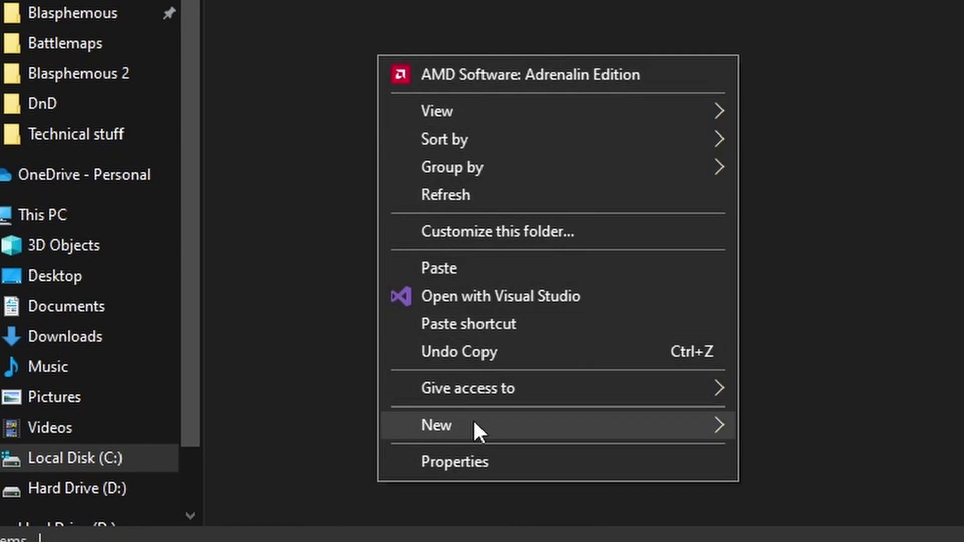
mouse_move(474, 425)
left_click(824, 426)
type("skins")
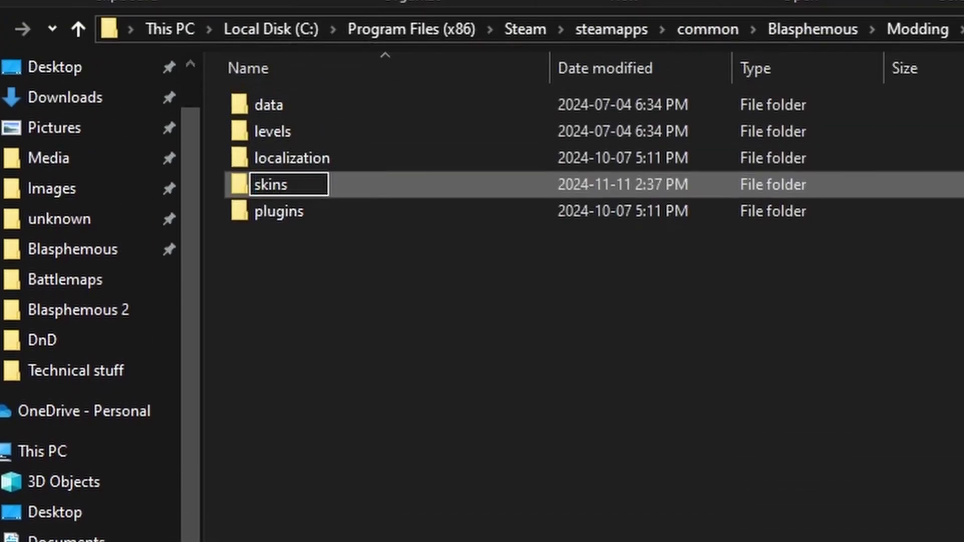
key("Return")
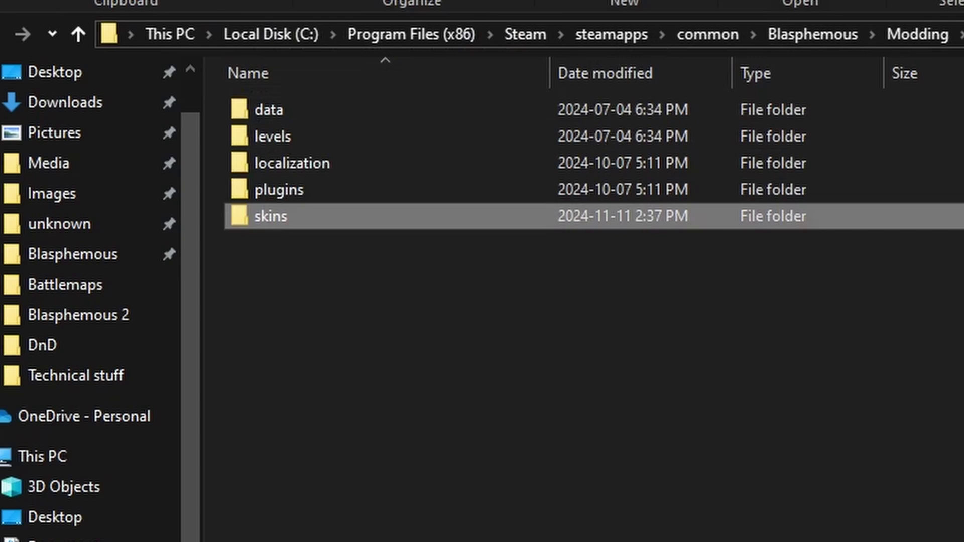
double_click(321, 221)
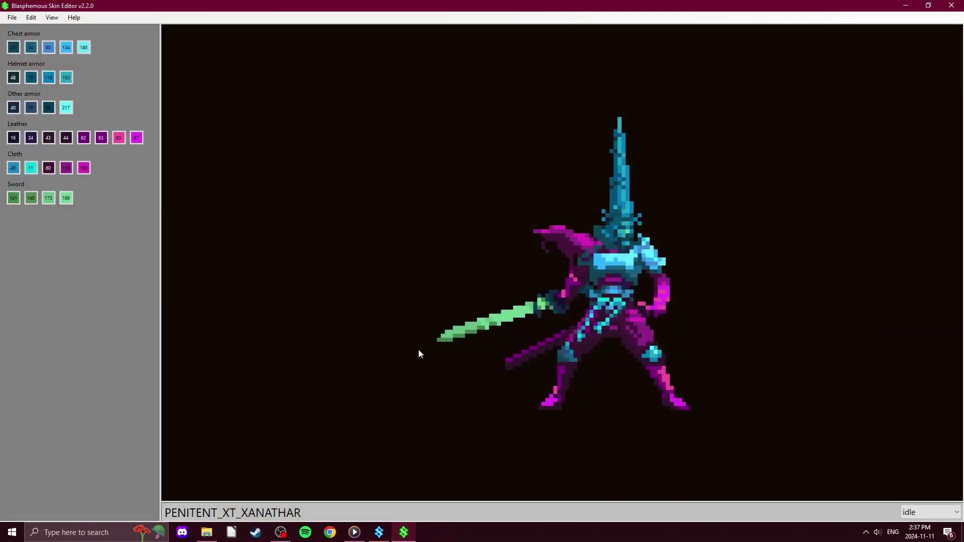
Copy the PENITENT_XT_XANATHAR folder from the editor's skins folder into the game's skins folder
left_click(77, 19)
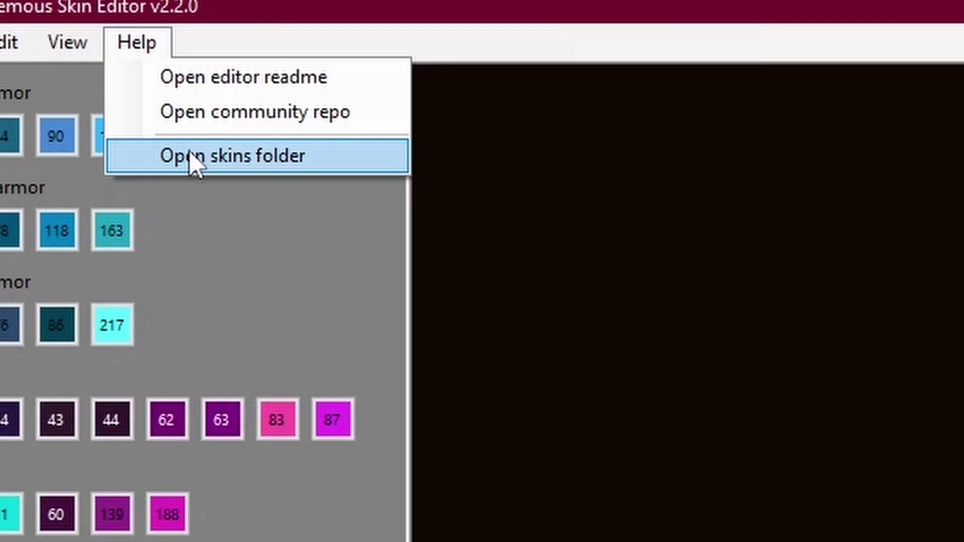
left_click(90, 52)
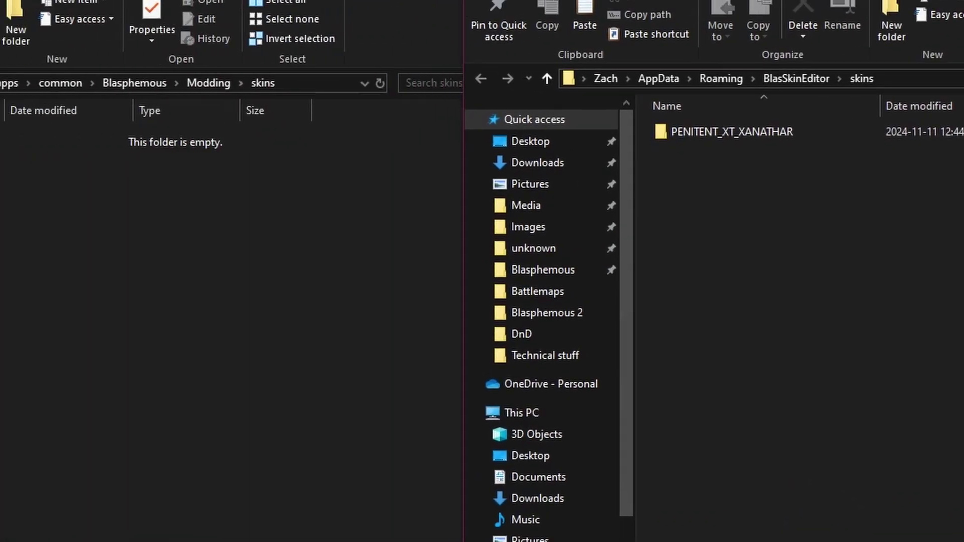
left_click_drag(936, 148, 305, 314)
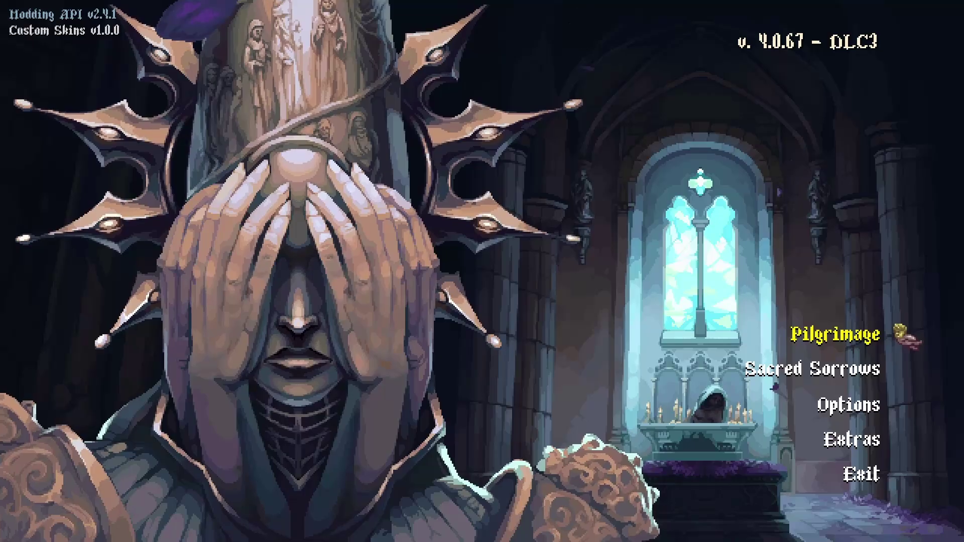
Go from the game's main menu to Extras > Skin Selector
key("Down")
key("Down")
key("Down")
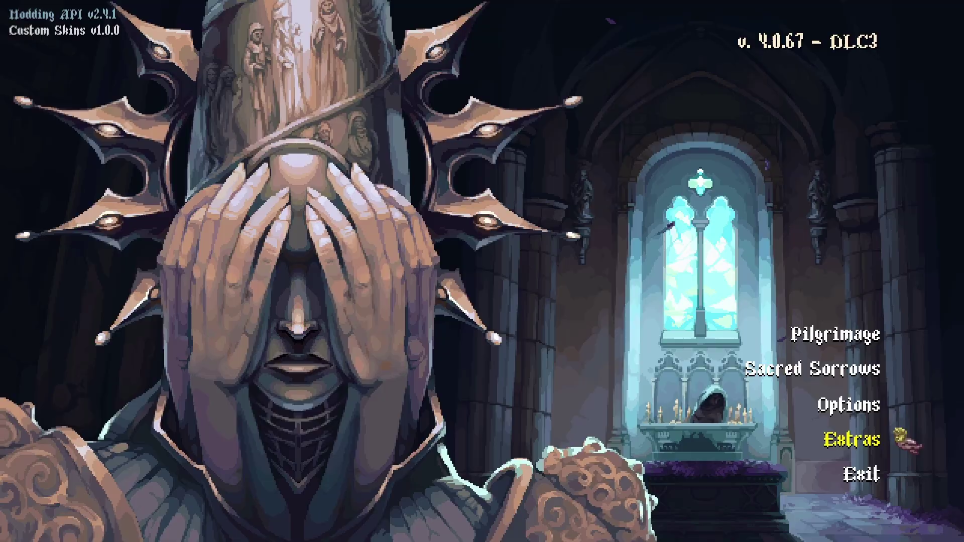
key("Return")
key("Down")
key("Down")
key("Return")
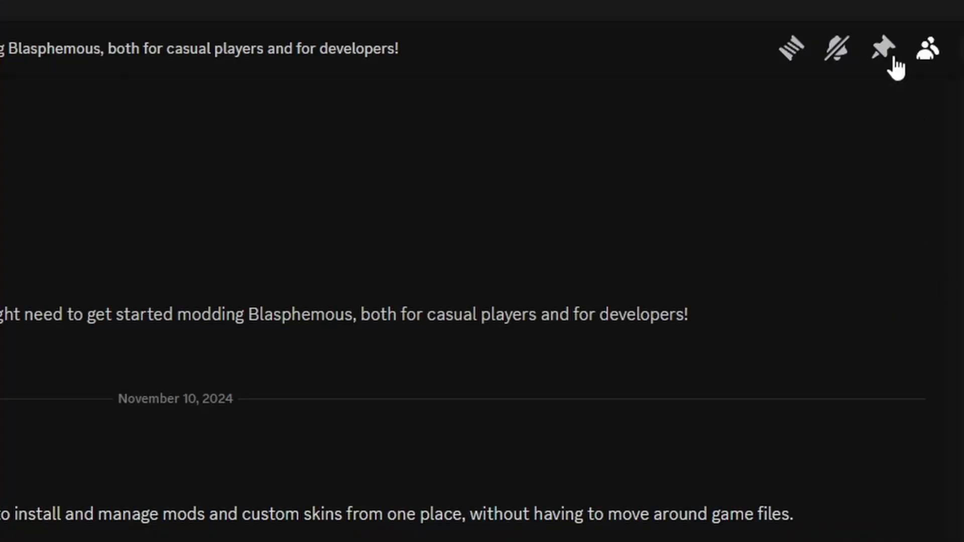
Open the Community Repo link from the pinned Blasphemous 1 Skin Editor post
left_click(889, 65)
scroll(794, 236, "down", 6)
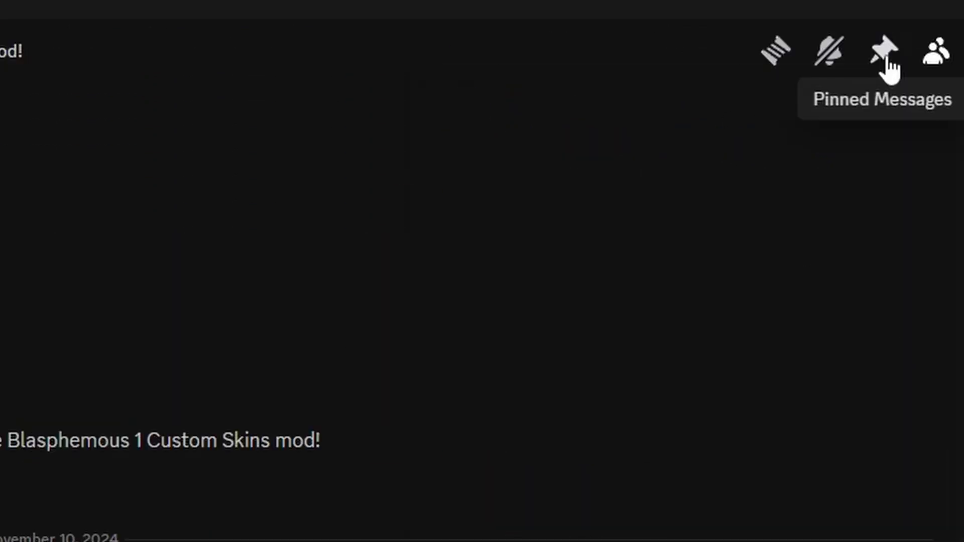
left_click(882, 53)
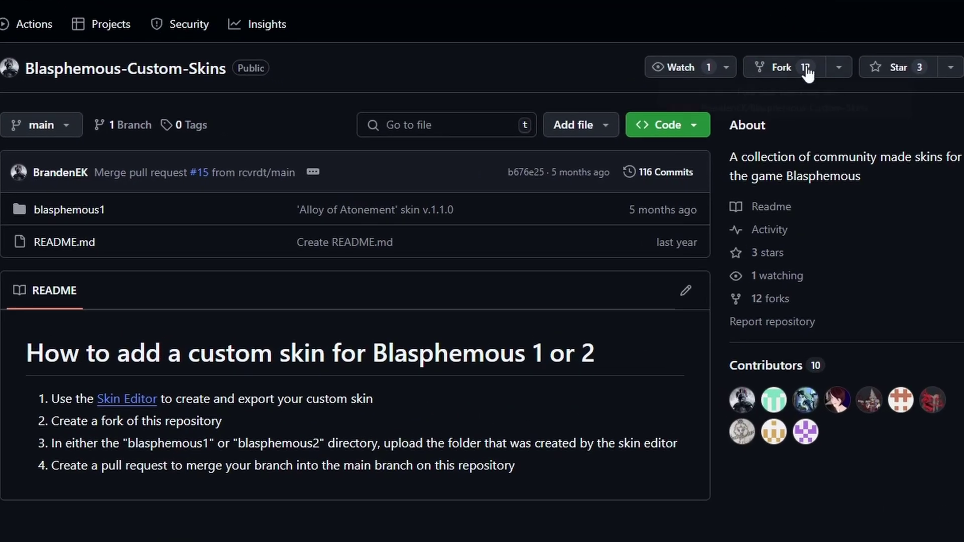
Fork the custom skins repository to the personal account and open its blasphemous1 folder
left_click(797, 71)
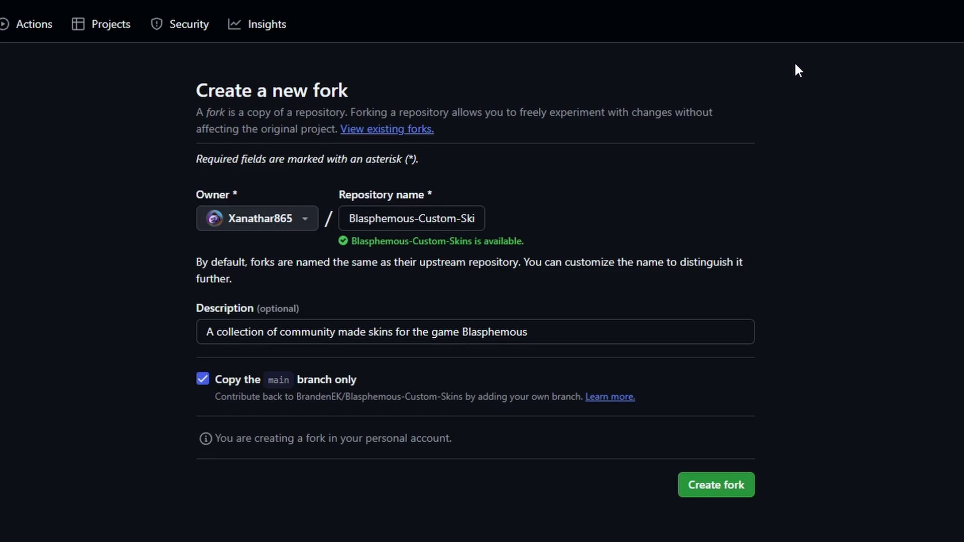
left_click(727, 494)
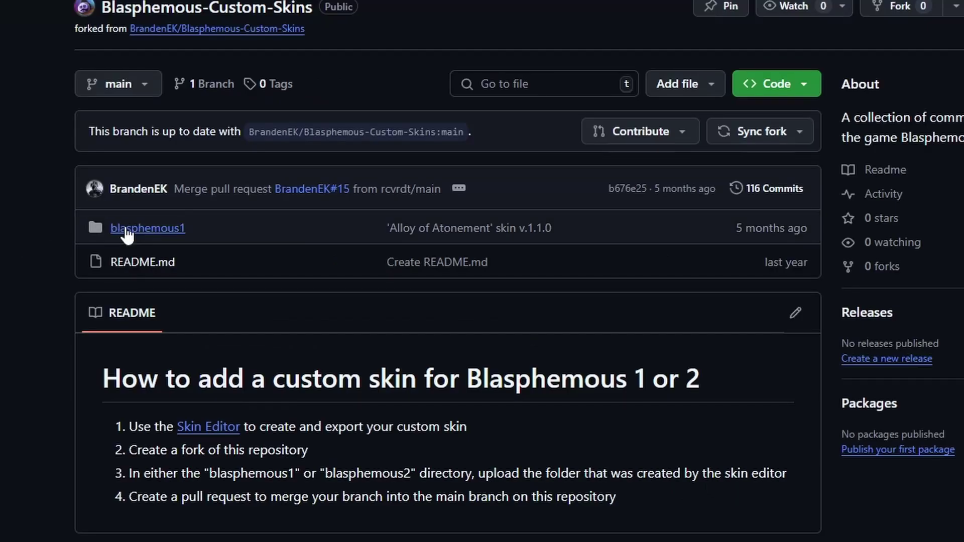
left_click(127, 234)
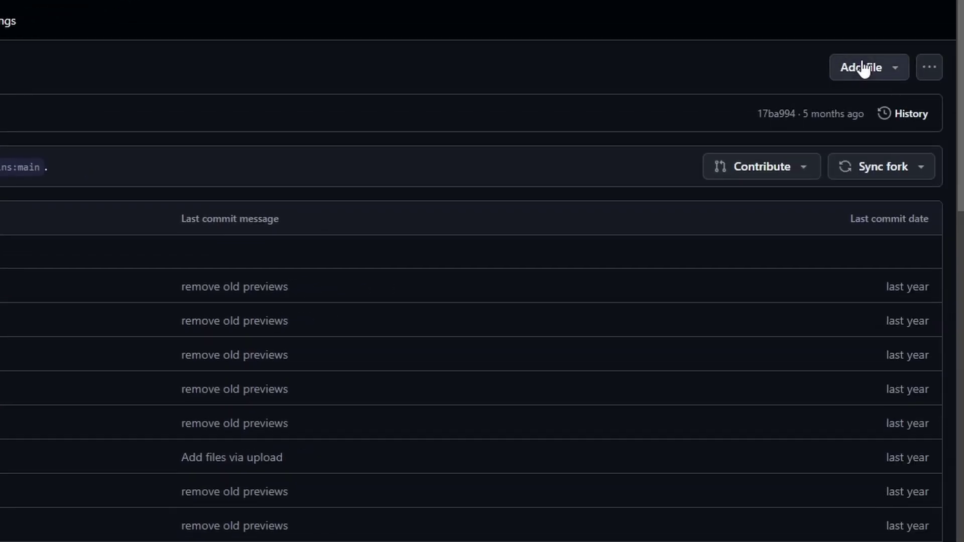
Stage PENITENT_XT_XANATHAR's info.txt, preview.png and texture.png for upload
left_click(862, 68)
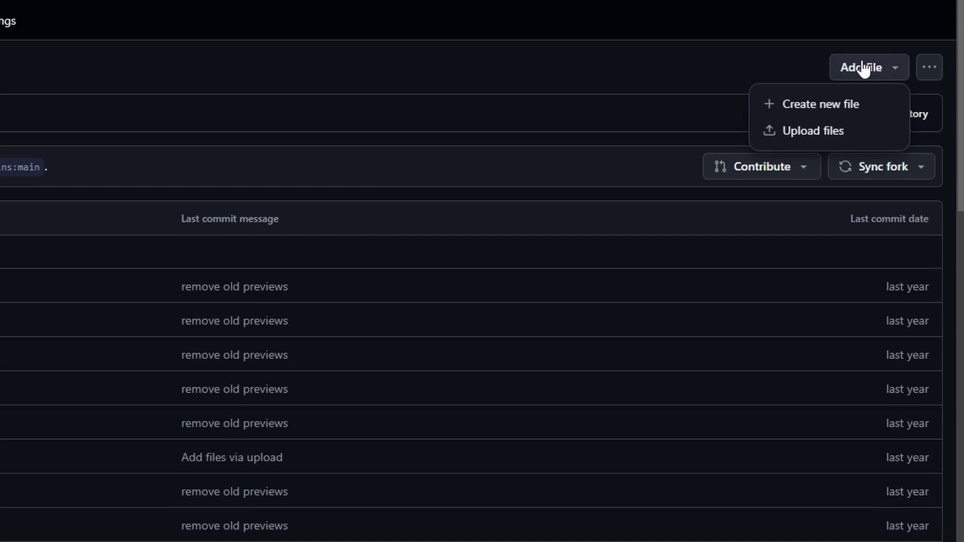
left_click(830, 130)
key("alt+Tab")
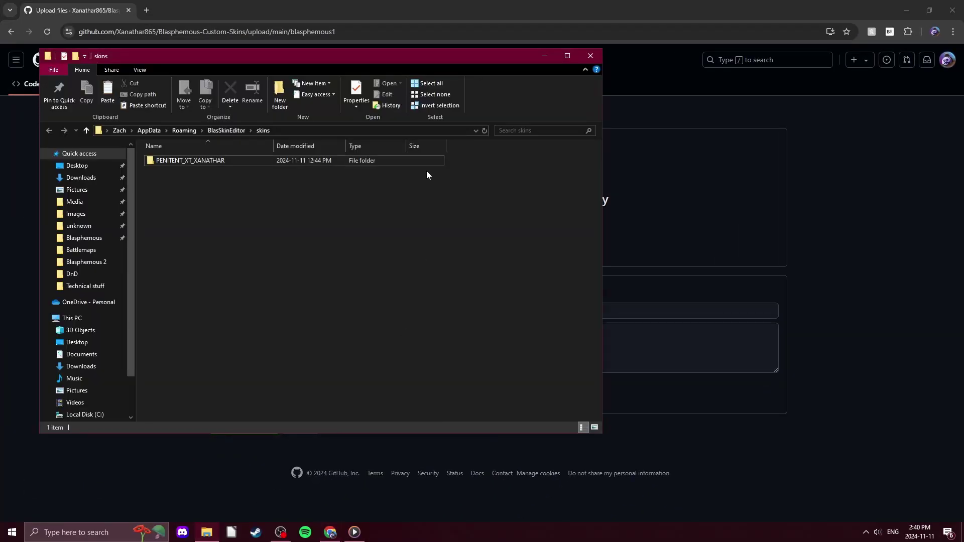
left_click_drag(321, 58, 127, 159)
left_click_drag(223, 270, 549, 232)
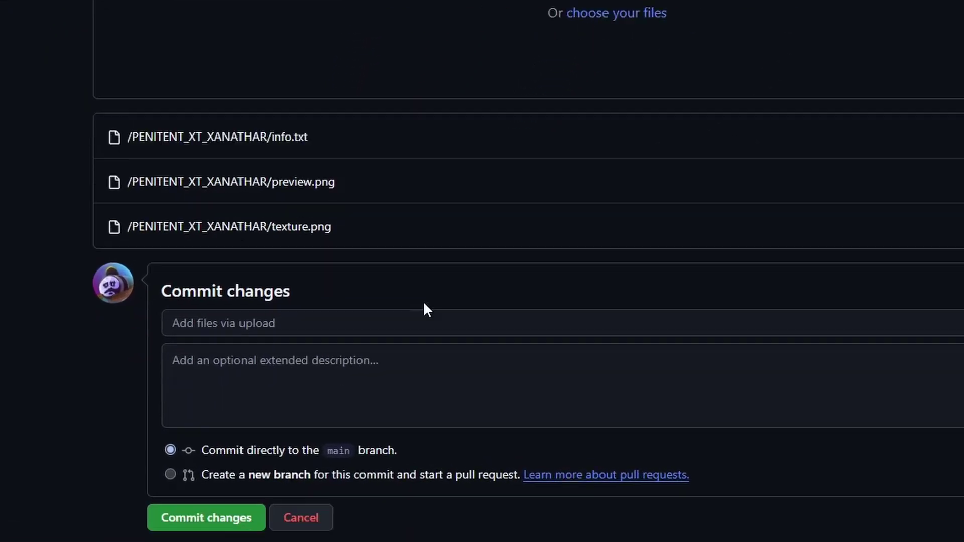
Commit the uploaded skin files with the summary 'Xan's Penance 1.0.0'
left_click(285, 399)
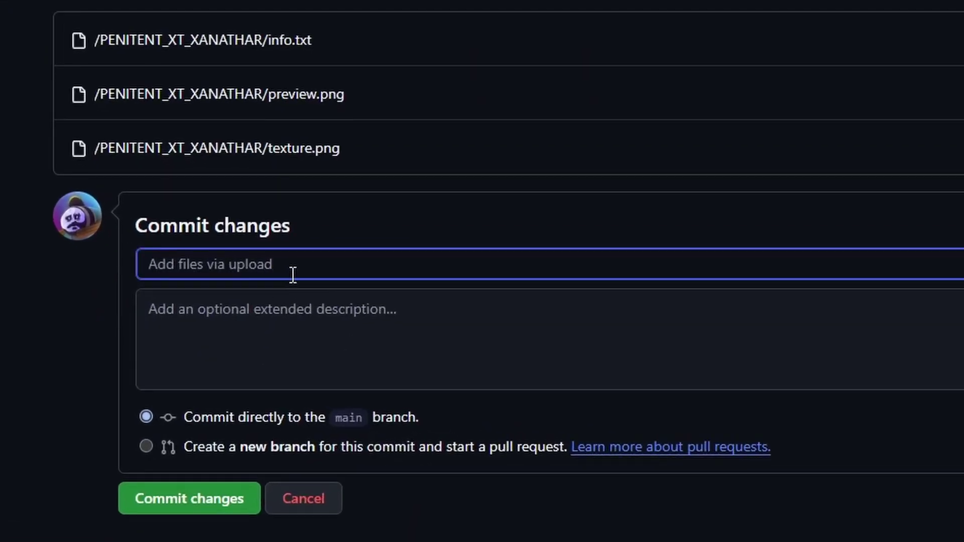
type("X")
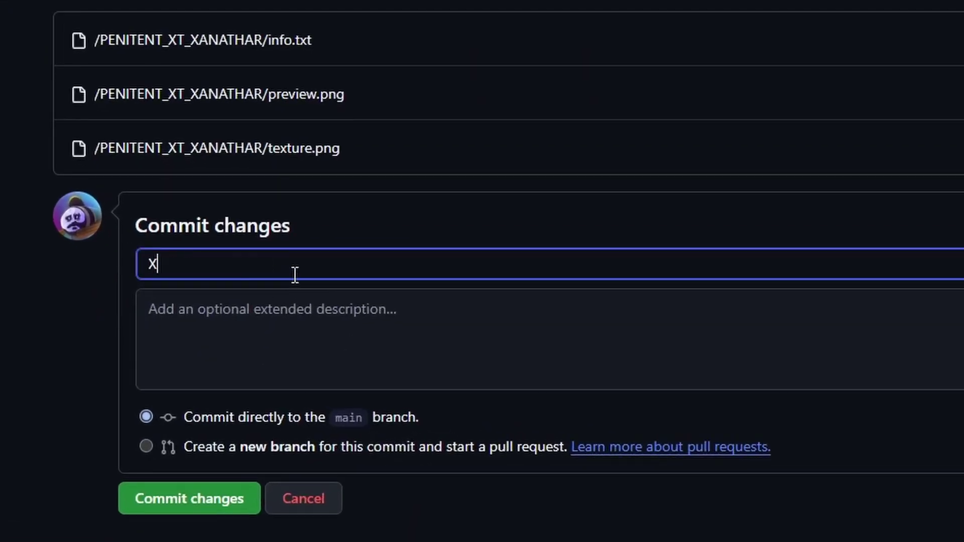
type("an's Penance 1.0.0")
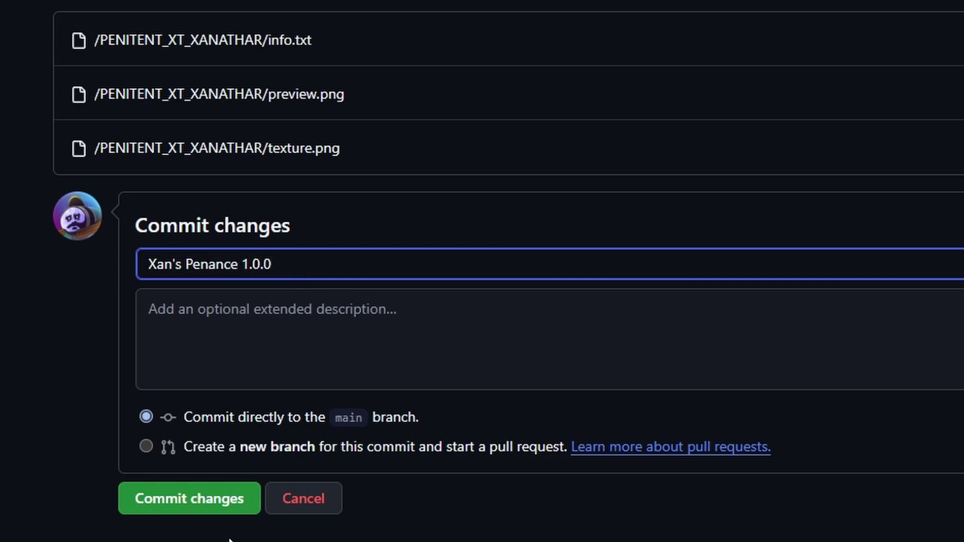
left_click(190, 507)
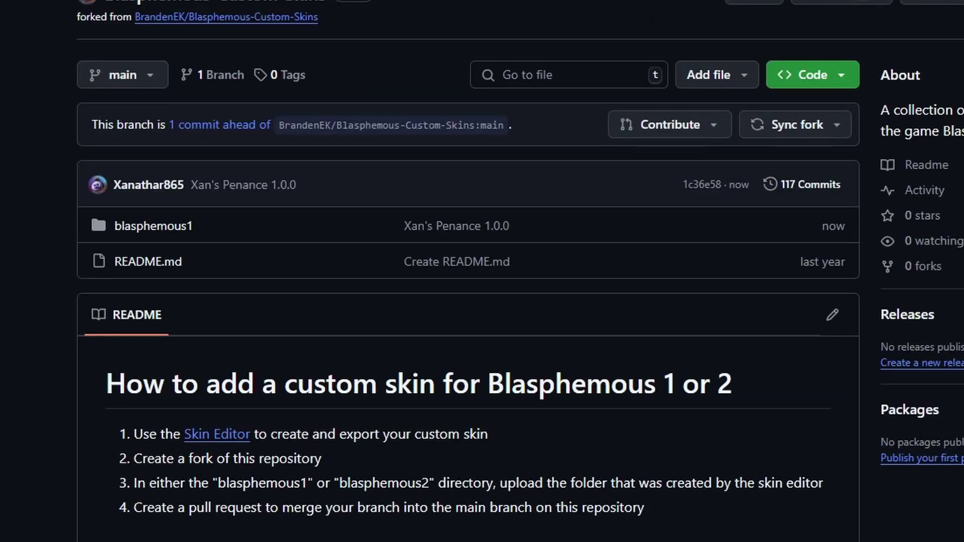
Open a pull request from the fork to the original repository
left_click(702, 126)
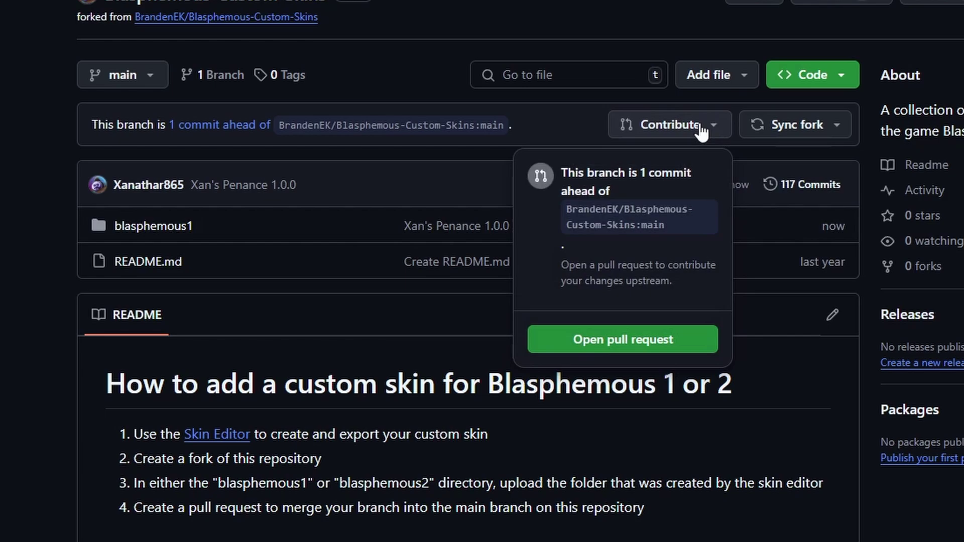
left_click(610, 346)
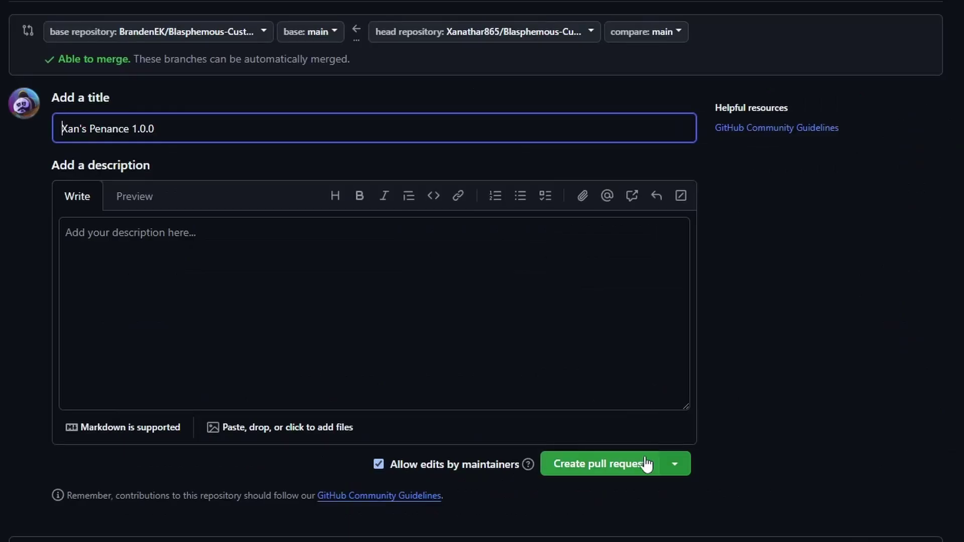
left_click(643, 463)
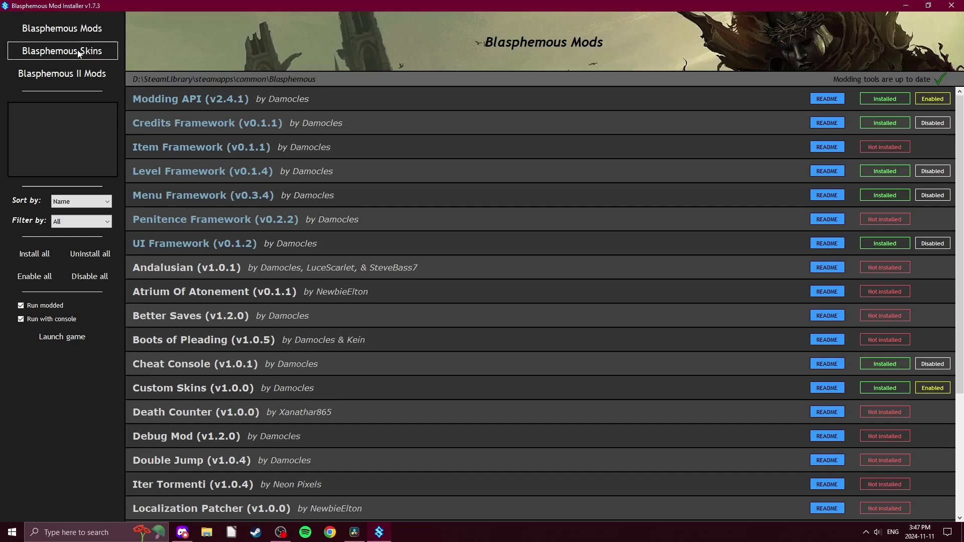
Open the Blasphemous Skins list and scroll down to Xan's Penance
left_click(76, 50)
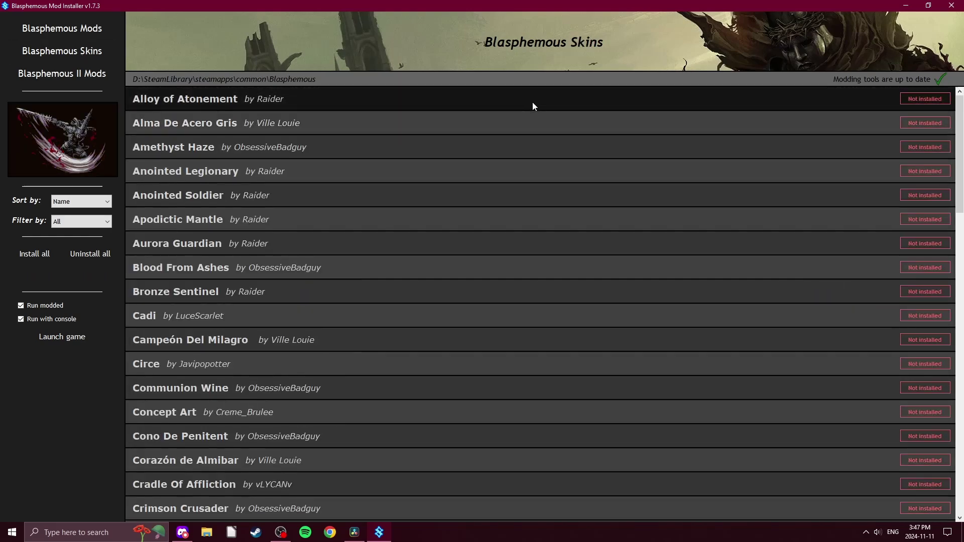
scroll(542, 113, "down", 3)
scroll(536, 113, "down", 10)
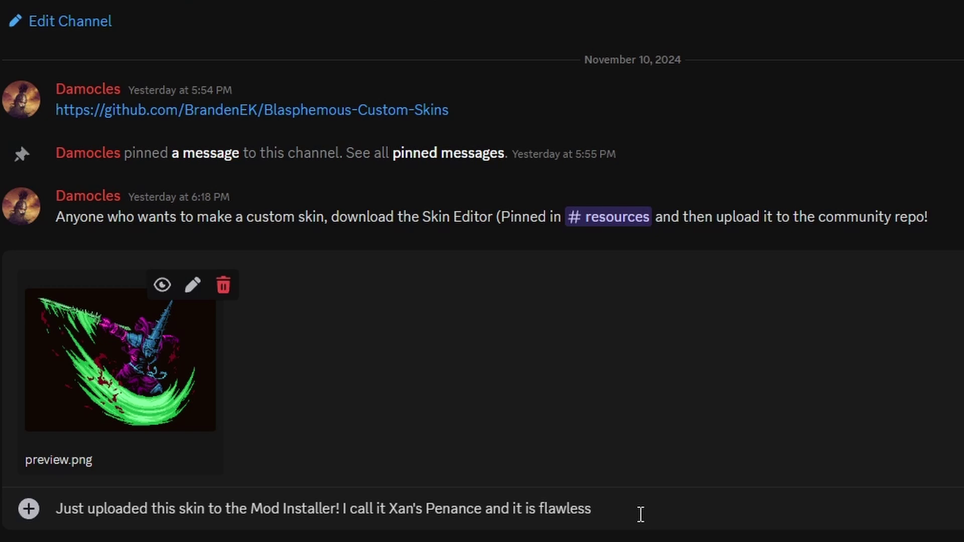
Finish the announcement with '!' and send it with the preview.png attachment
type("!")
key("Return")
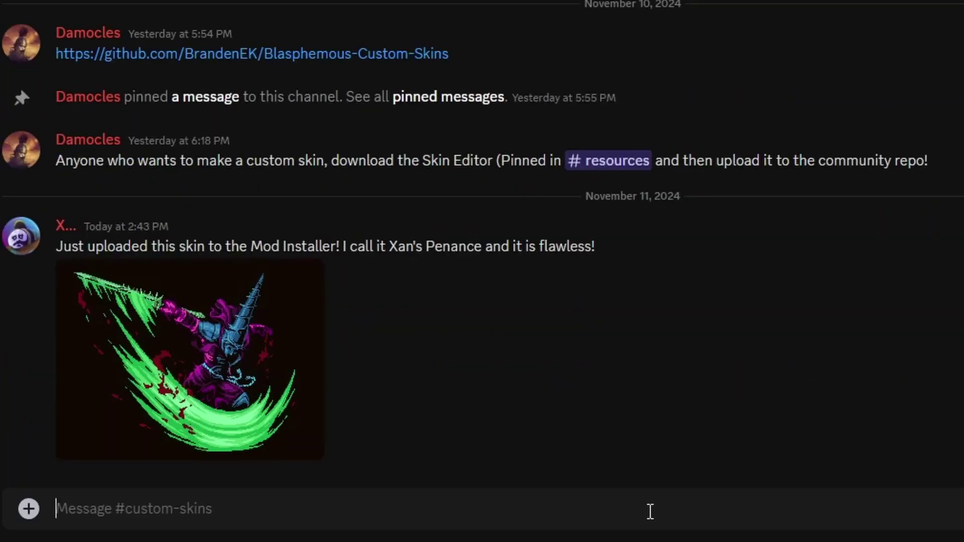